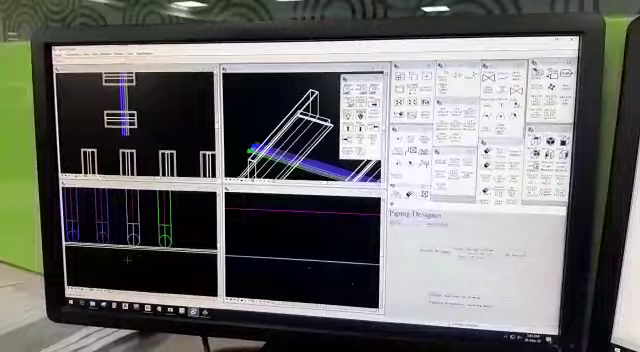
scroll(140, 230, up, 2)
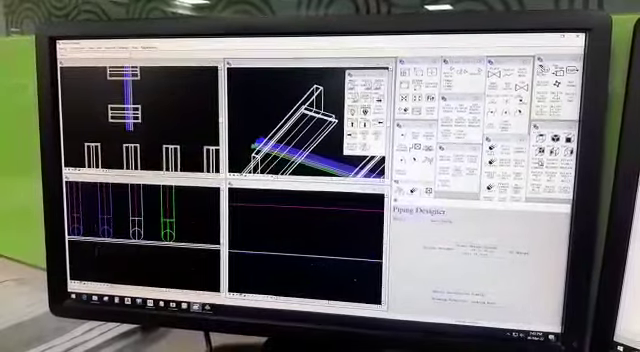